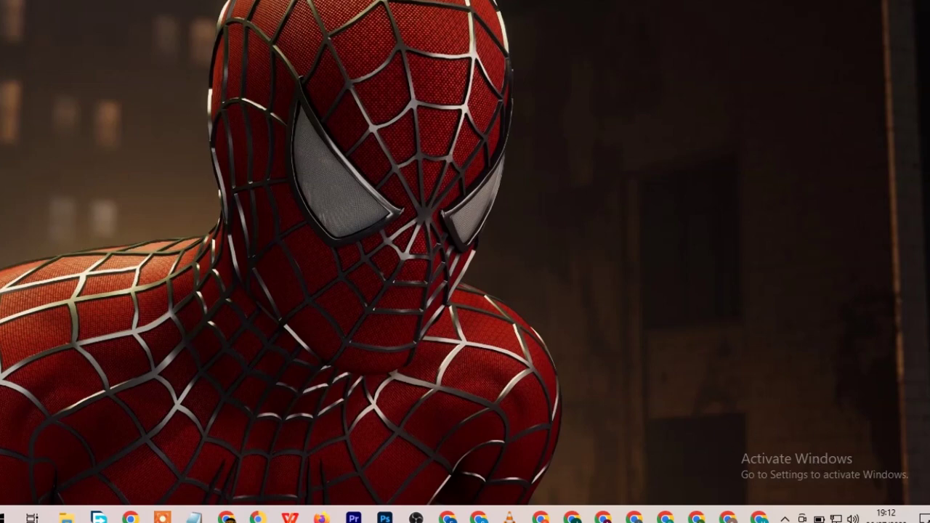
# - Bring the WordPress dashboard back up and go to Tools > Export
pyautogui.click(758, 517)
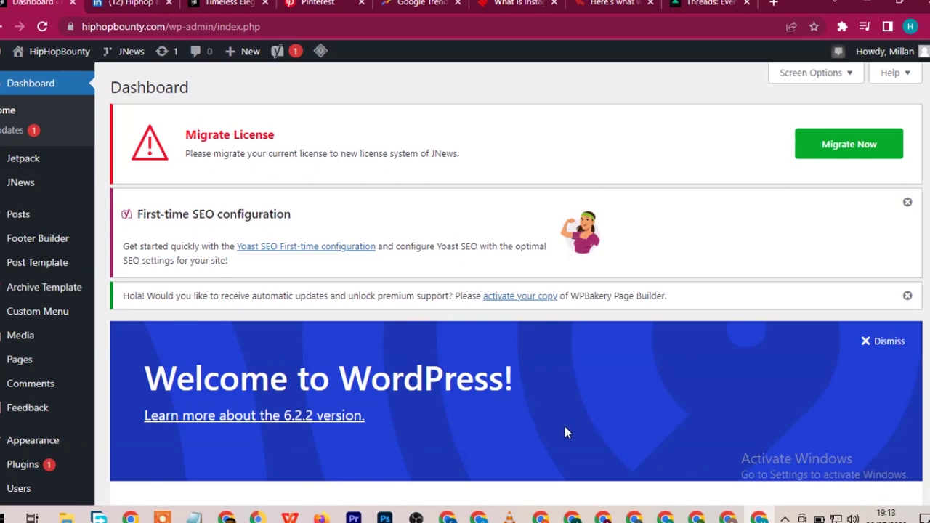
pyautogui.scroll(-1, 229, 245)
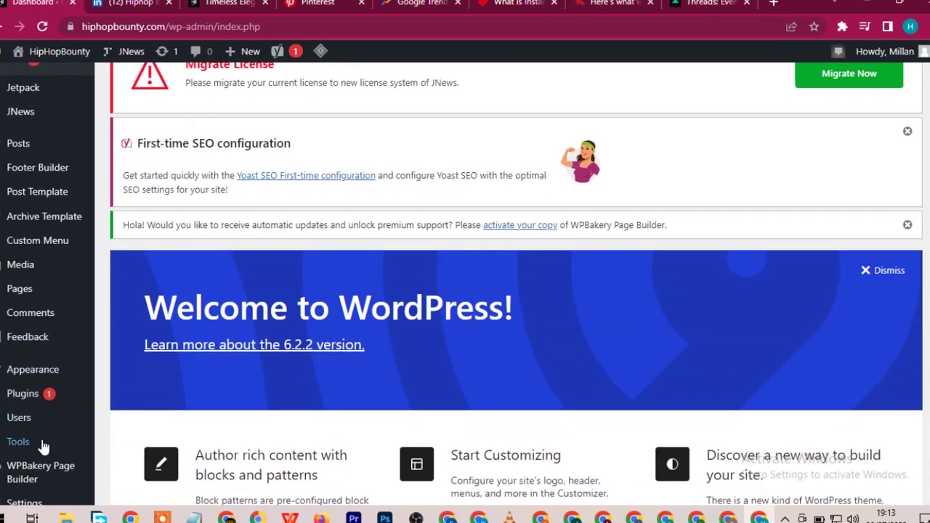
pyautogui.moveTo(42, 444)
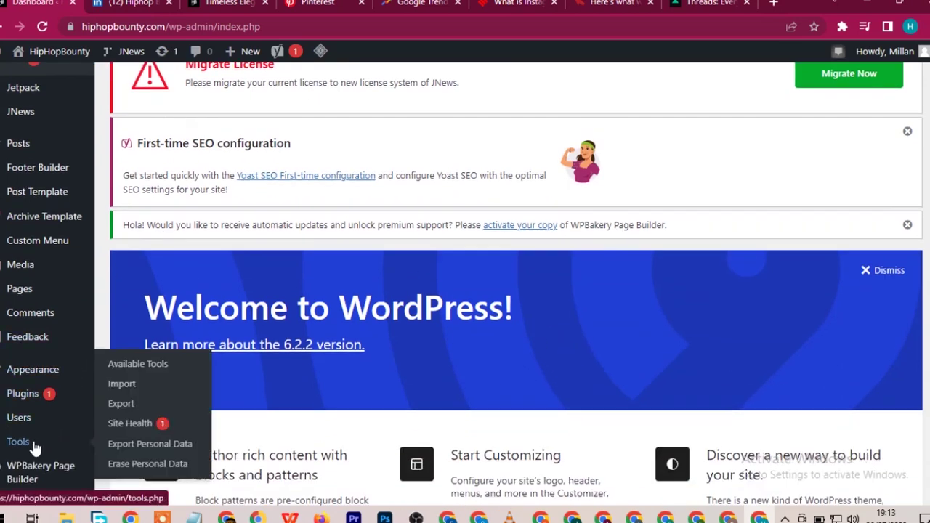
pyautogui.click(122, 409)
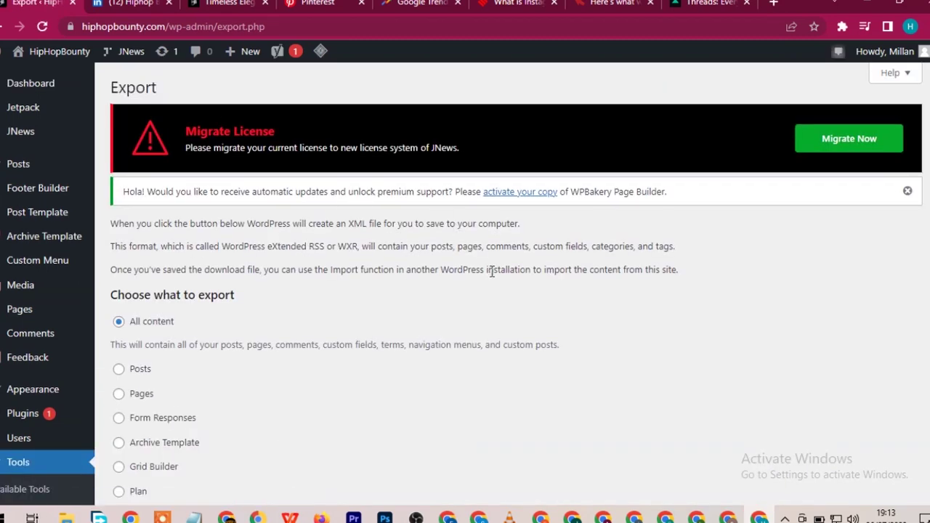
# - Scroll through the export choices: All content, Posts, Pages, Product and Media
pyautogui.scroll(-1, 358, 307)
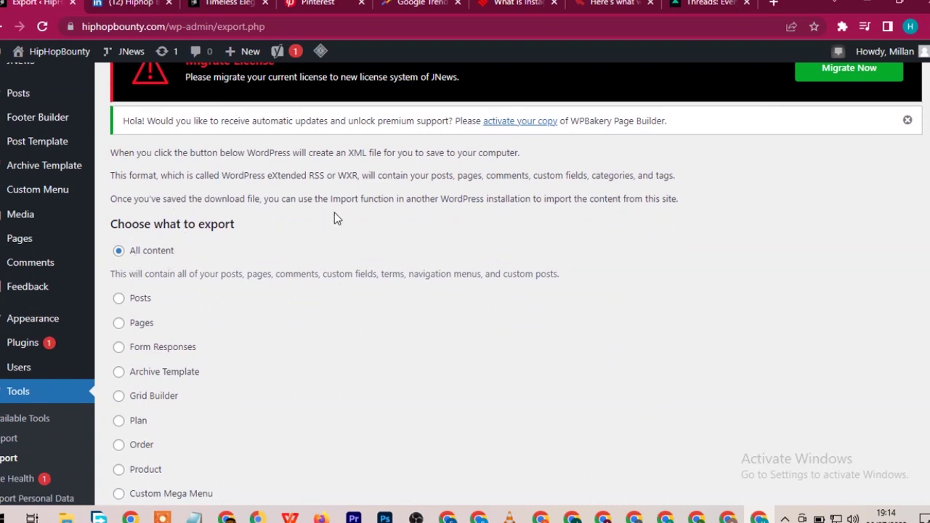
pyautogui.scroll(1, 338, 218)
pyautogui.scroll(-2, 436, 221)
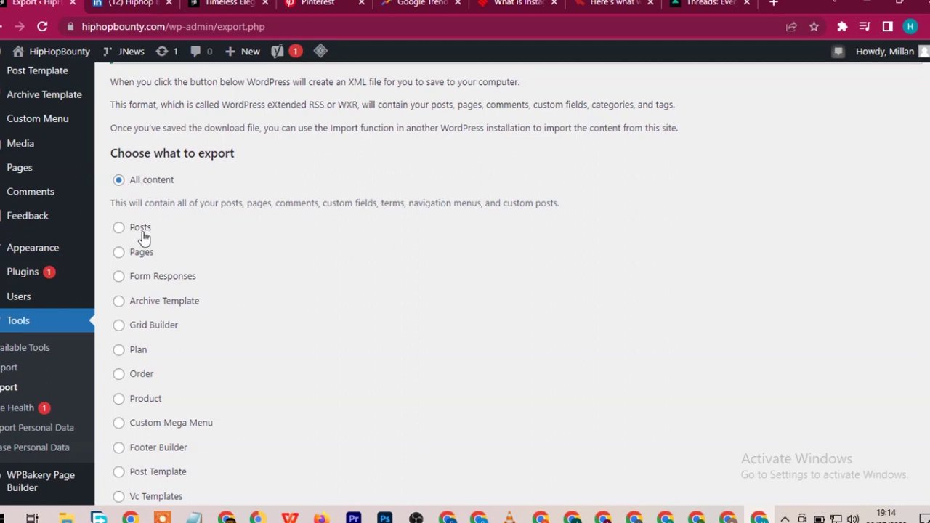
pyautogui.scroll(-3, 219, 330)
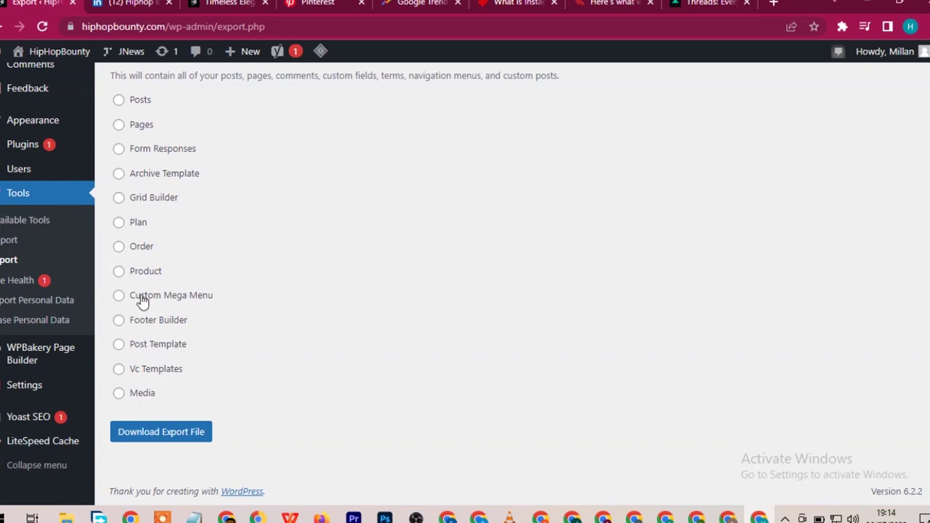
pyautogui.scroll(2, 218, 171)
pyautogui.scroll(-1, 436, 233)
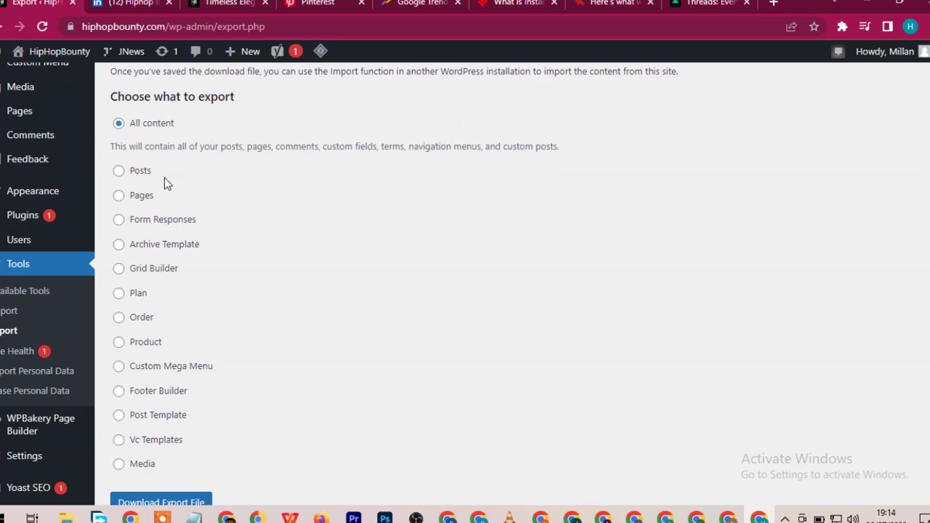
# - Preview the Posts, Pages and Media export filters, leaving Media selected
pyautogui.click(136, 174)
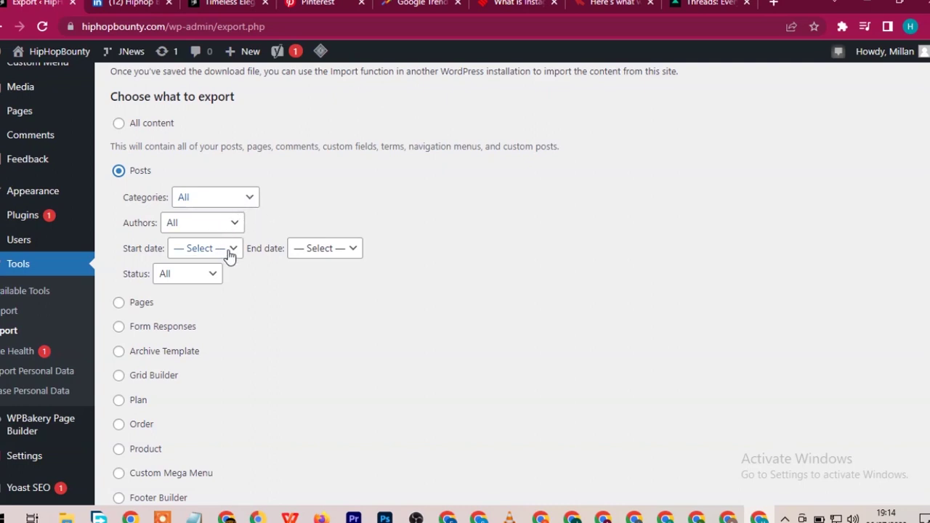
pyautogui.click(118, 303)
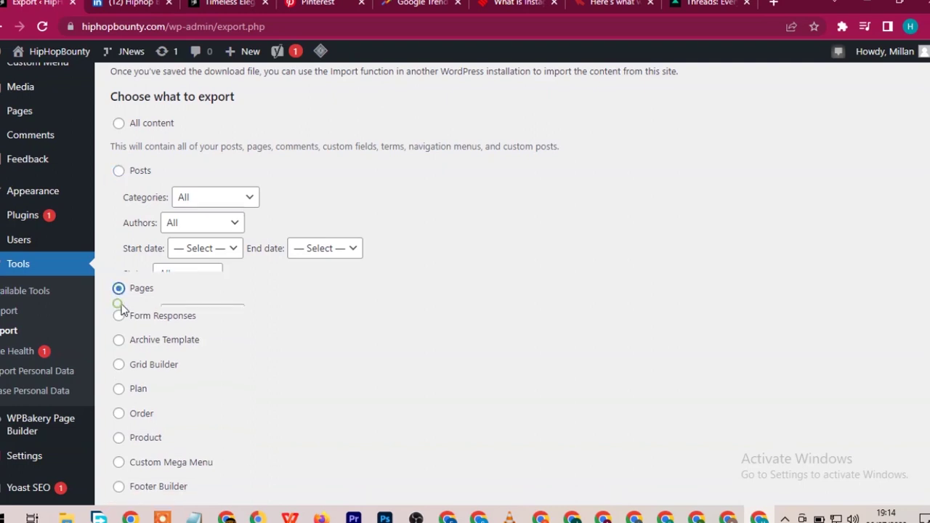
pyautogui.scroll(-2, 171, 336)
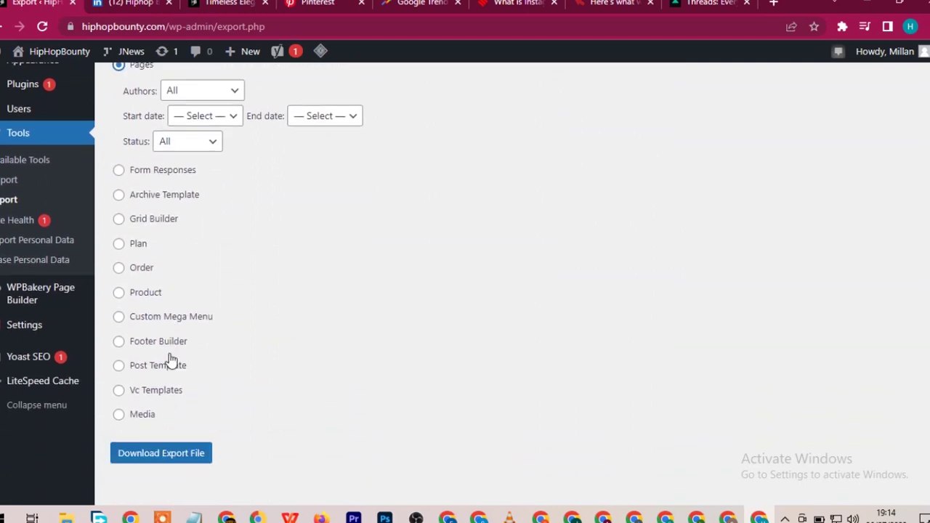
pyautogui.click(142, 407)
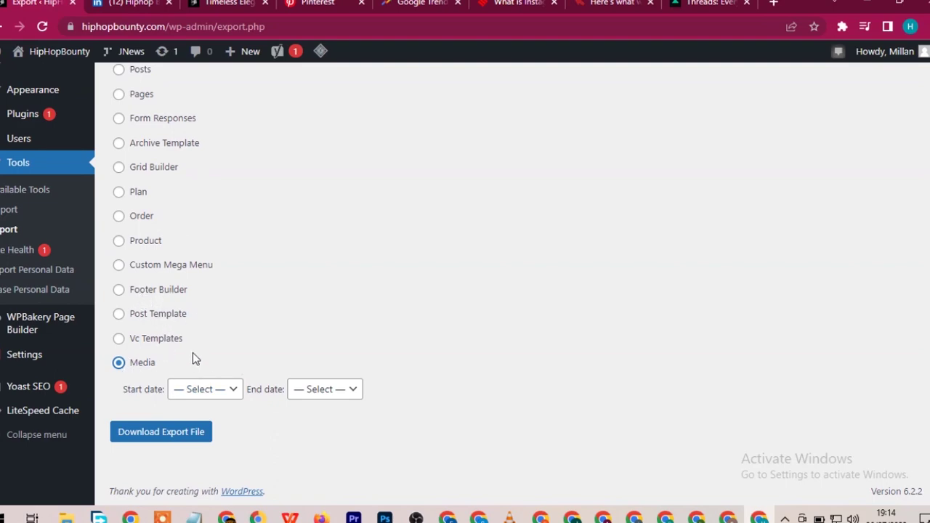
pyautogui.scroll(4, 221, 305)
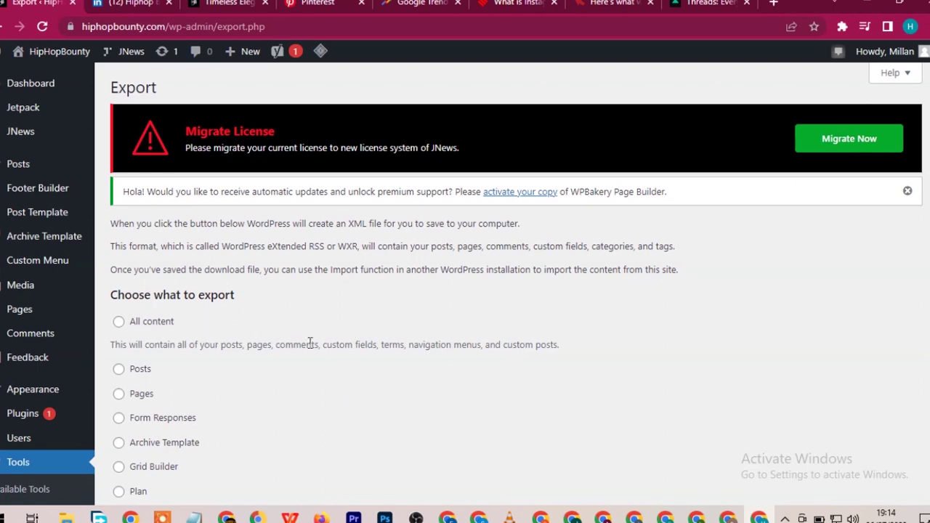
# - Switch back to All content, download the XML export file, and go to Tools > Import
pyautogui.click(158, 320)
pyautogui.scroll(-3, 264, 289)
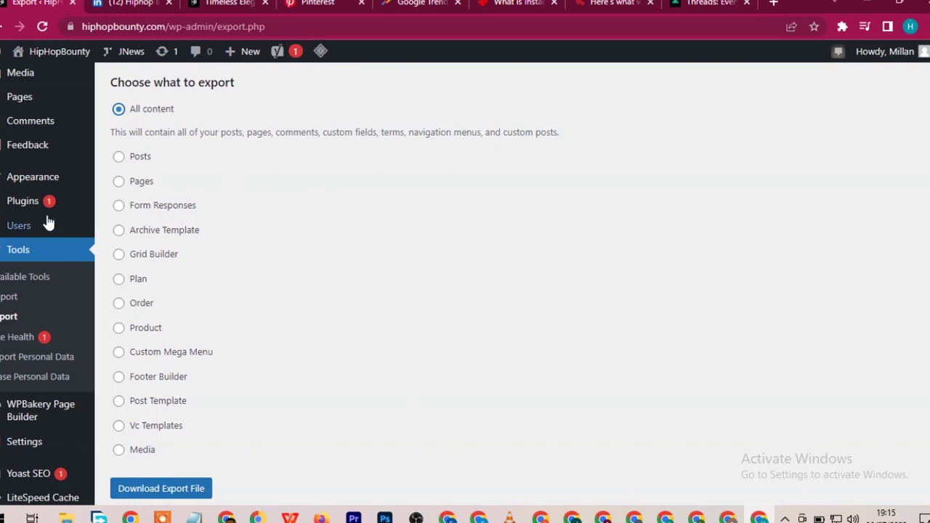
pyautogui.scroll(-1, 137, 179)
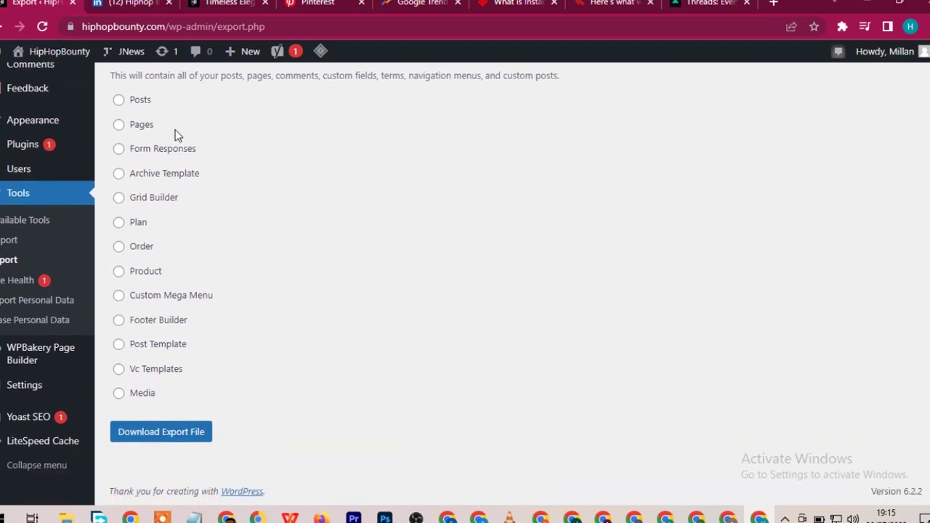
pyautogui.click(174, 439)
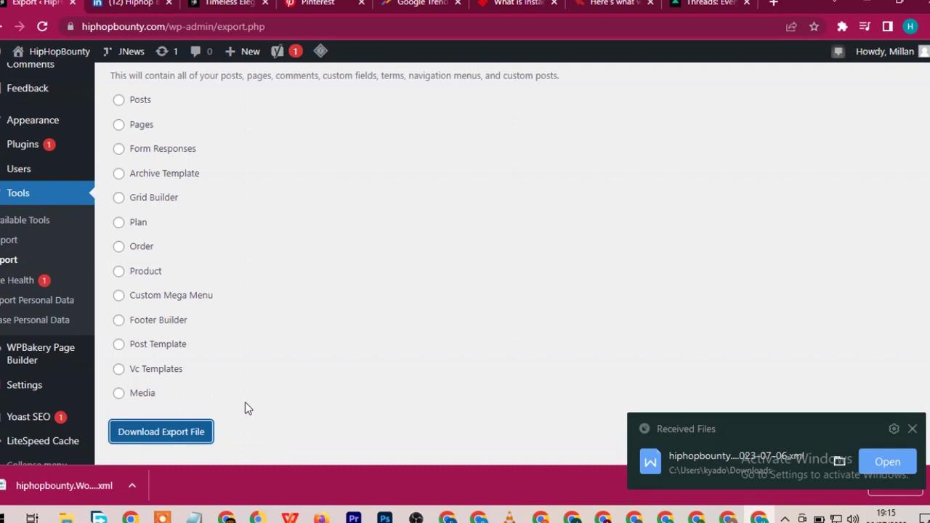
pyautogui.click(3, 245)
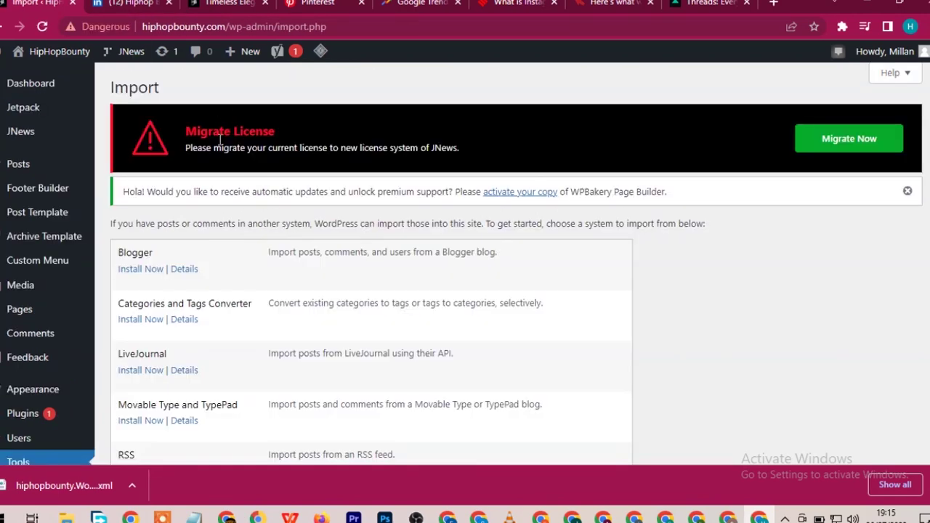
# - Scroll through the importers list: Blogger, LiveJournal, Movable Type and TypePad, RSS and Tumblr
pyautogui.scroll(-3, 220, 140)
pyautogui.scroll(3, 16, 177)
pyautogui.scroll(-3, 374, 291)
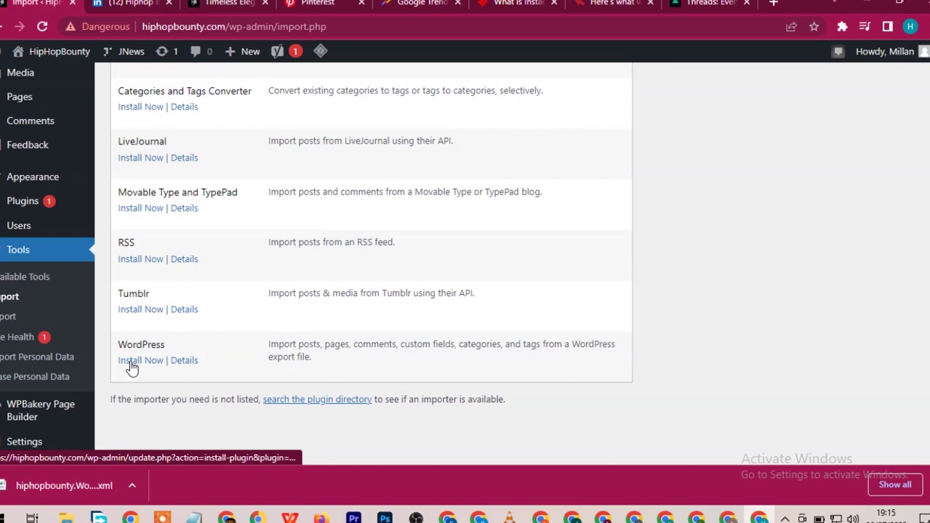
pyautogui.scroll(3, 162, 381)
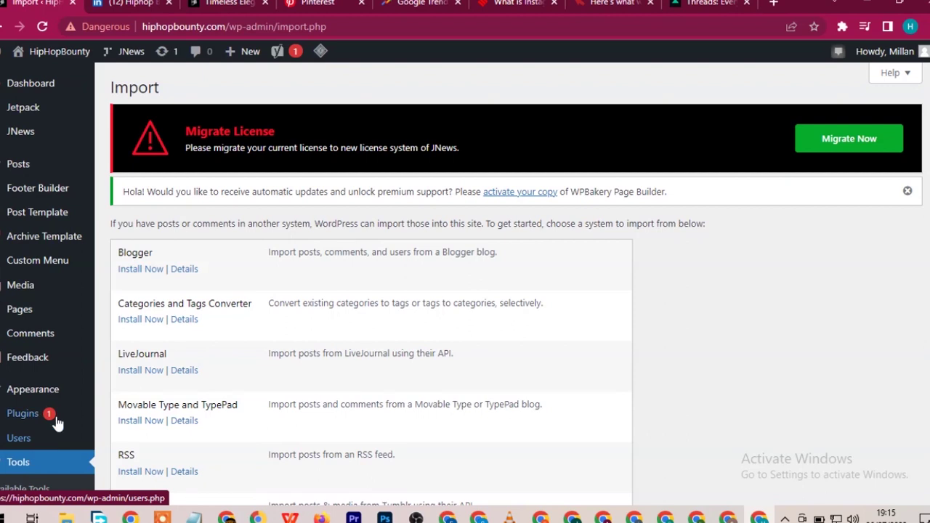
pyautogui.moveTo(59, 417)
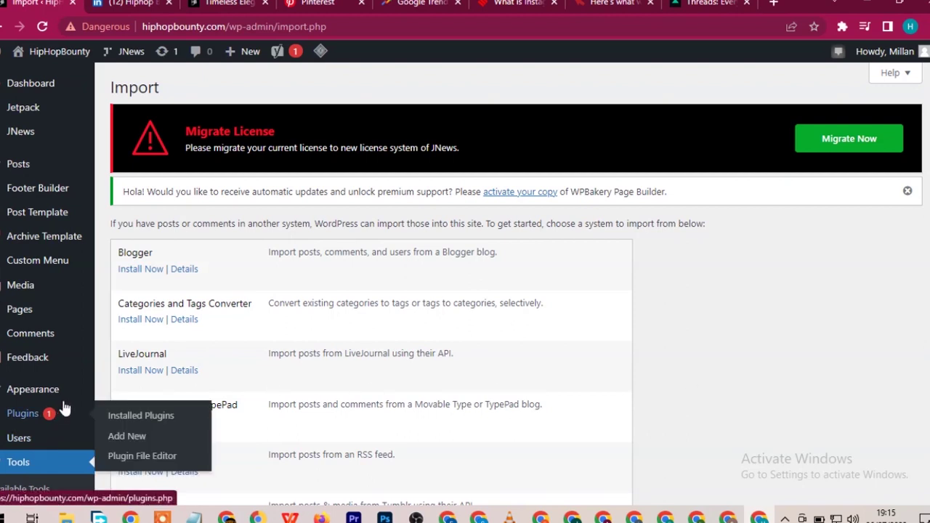
# - Under Plugins > Add New, search for 'duplicator', correcting the misspelled 'dublicato'
pyautogui.click(138, 436)
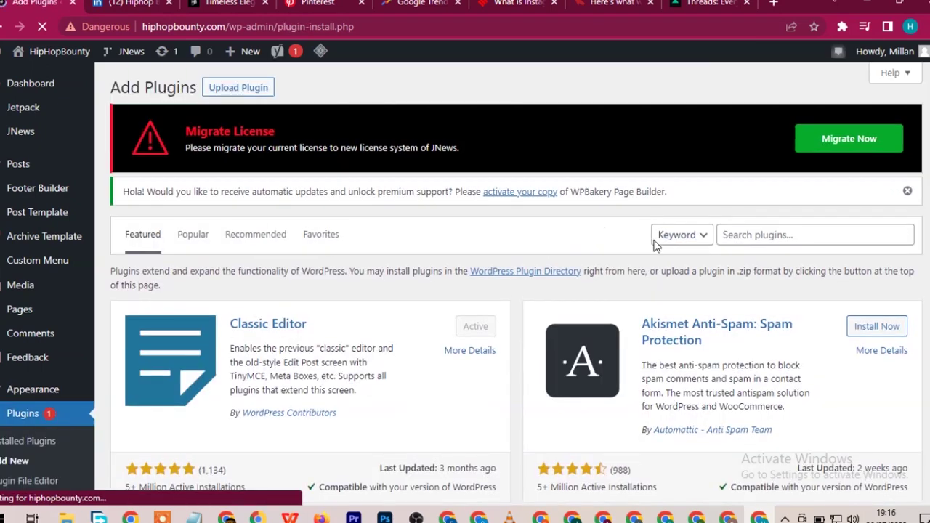
pyautogui.click(781, 235)
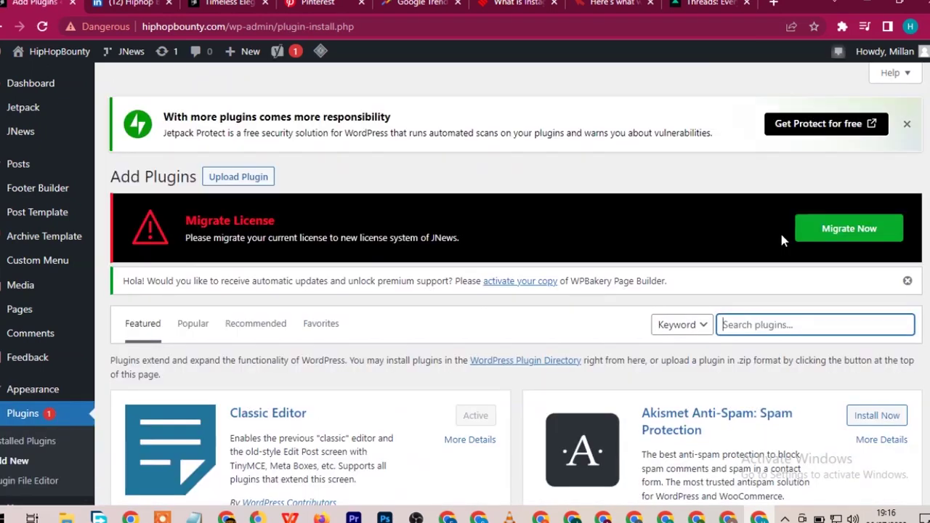
pyautogui.click(782, 235)
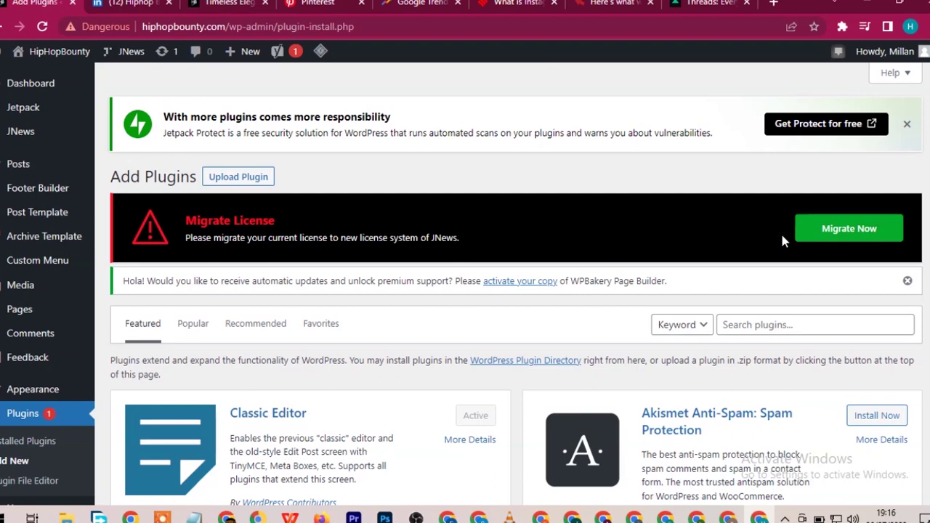
pyautogui.click(783, 324)
pyautogui.write('du')
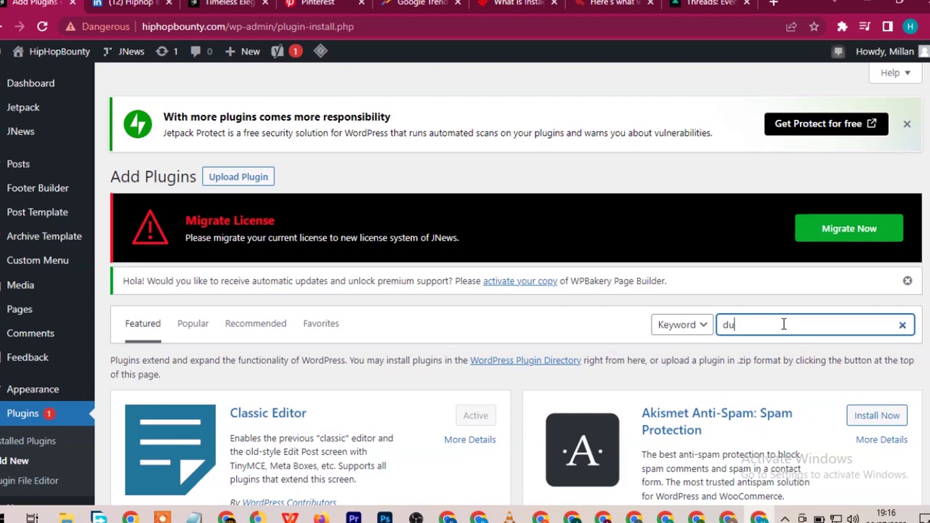
pyautogui.write('blicator')
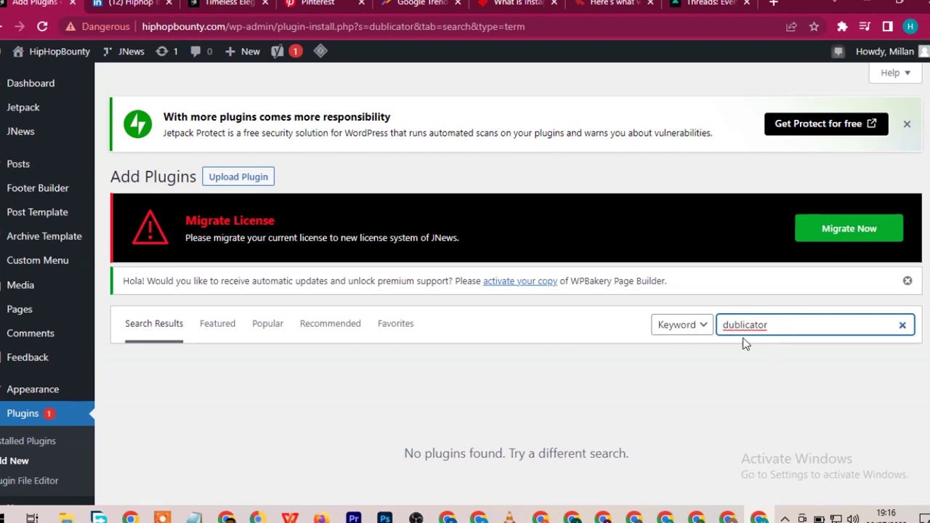
pyautogui.rightClick(744, 325)
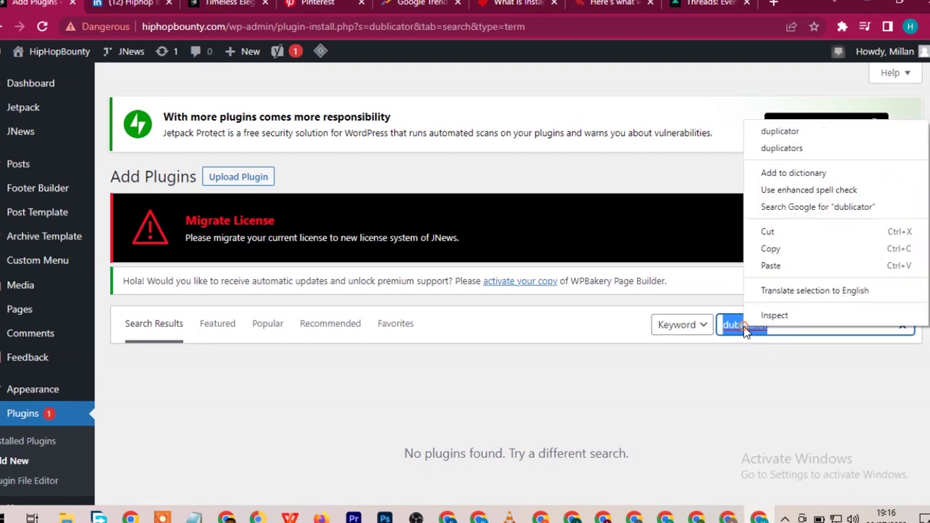
pyautogui.click(795, 135)
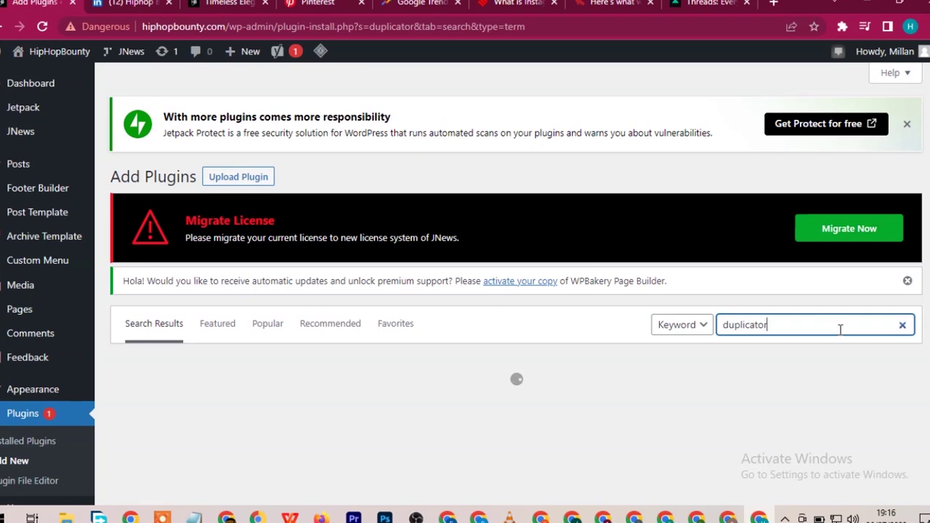
pyautogui.scroll(-2, 755, 377)
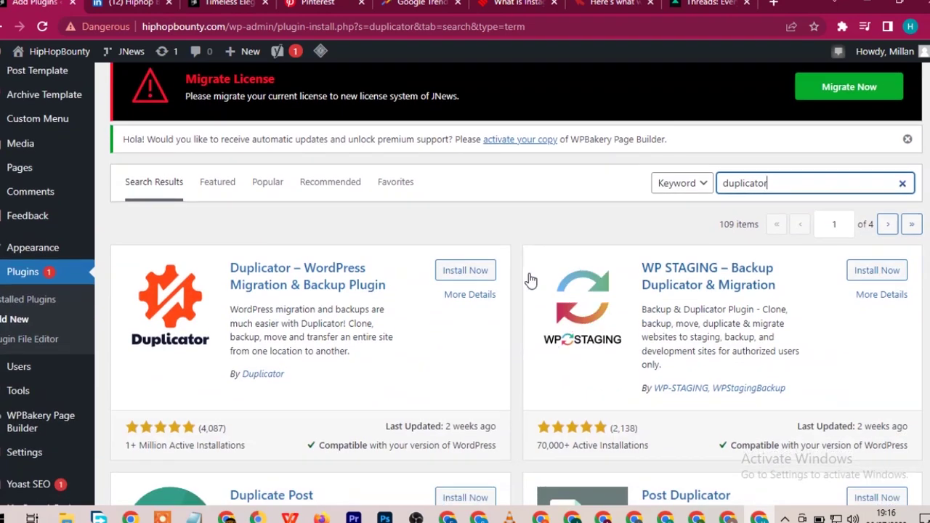
# - Install and activate the Duplicator – WordPress Migration & Backup Plugin
pyautogui.click(480, 269)
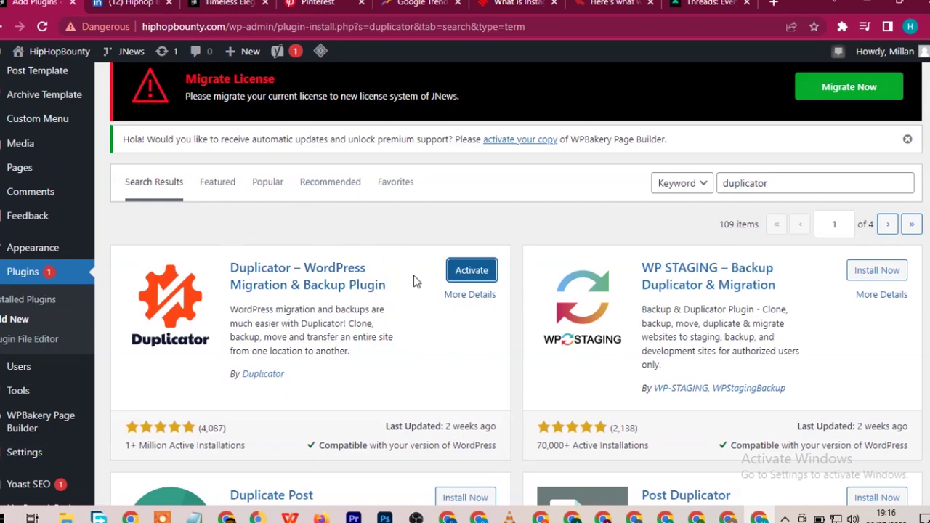
pyautogui.click(471, 270)
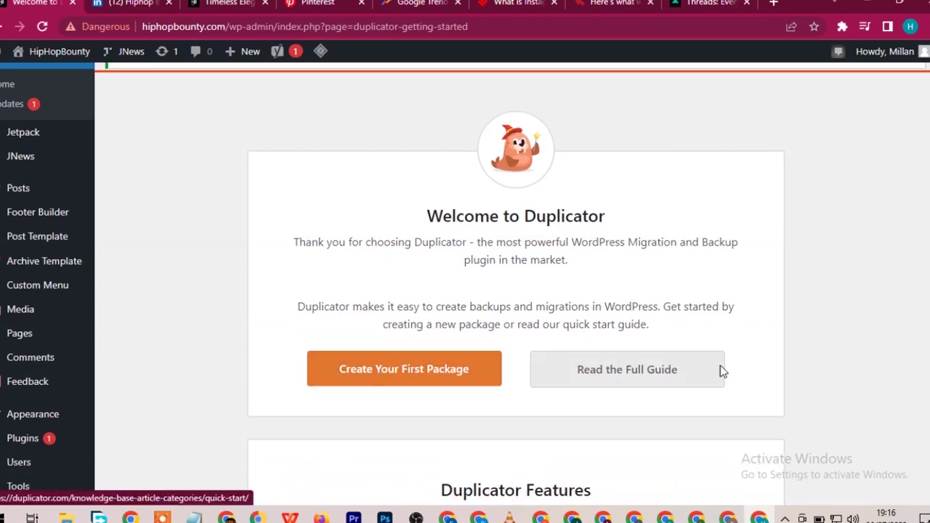
# - Go to Duplicator's Packages » All page, showing No Packages Found, and choose Create New
pyautogui.scroll(-10, 525, 245)
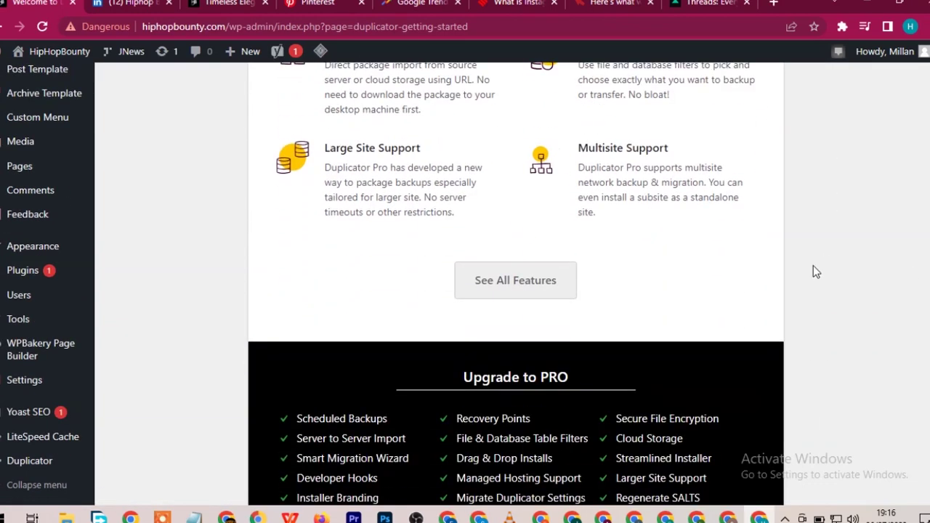
pyautogui.scroll(-3, 668, 234)
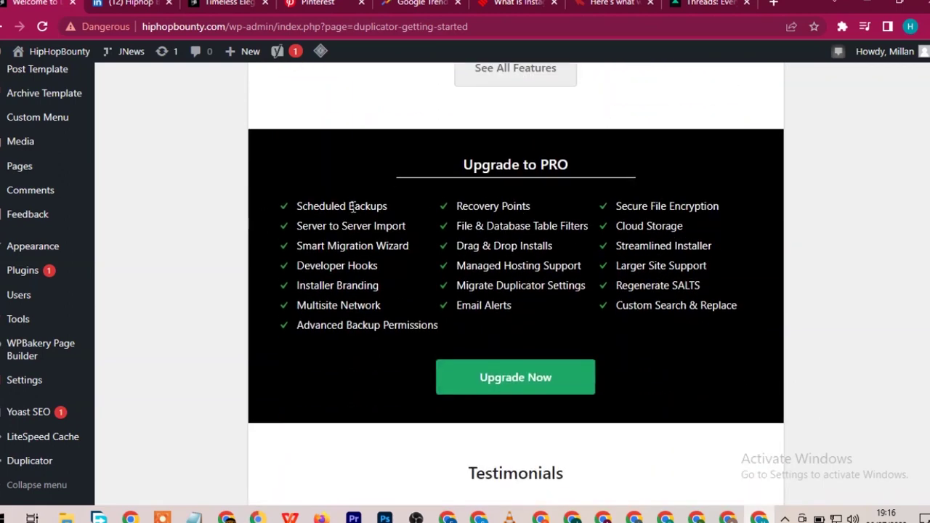
pyautogui.scroll(-5, 799, 316)
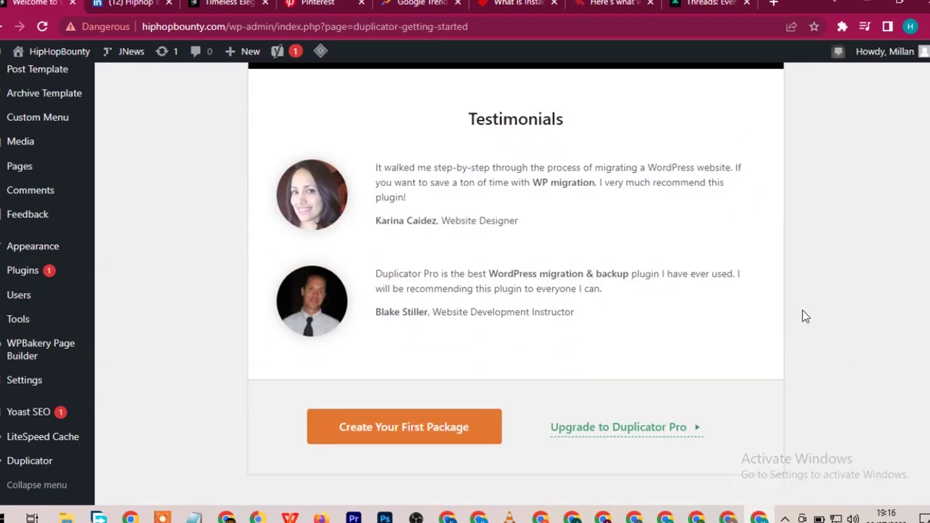
pyautogui.moveTo(29, 462)
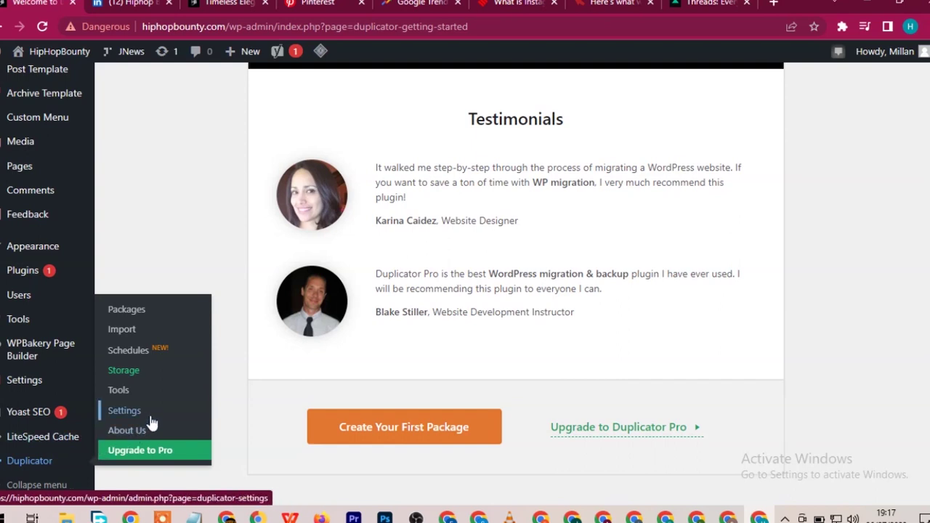
pyautogui.click(136, 313)
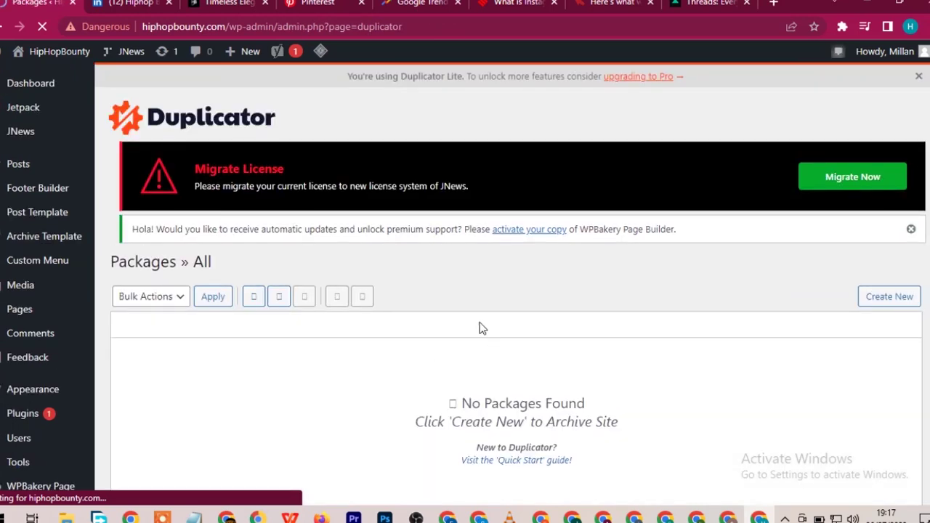
pyautogui.scroll(-2, 479, 325)
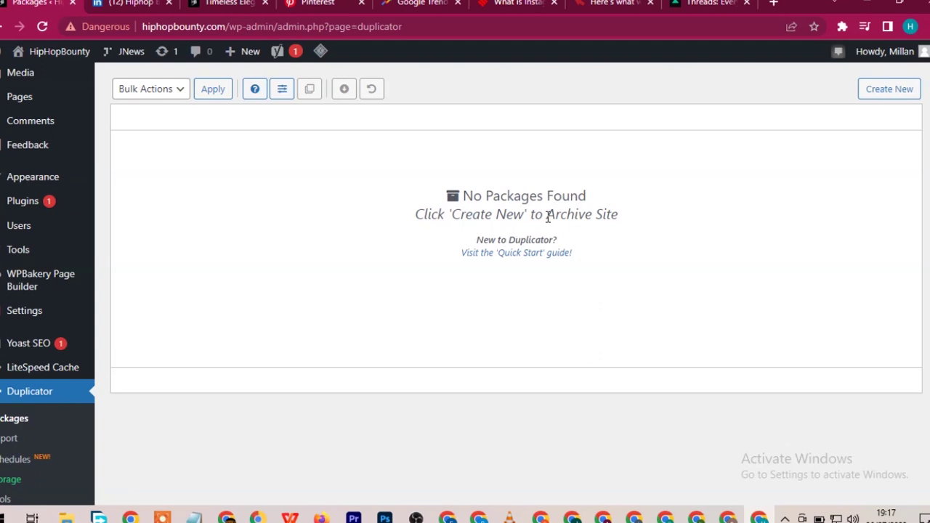
pyautogui.scroll(2, 532, 183)
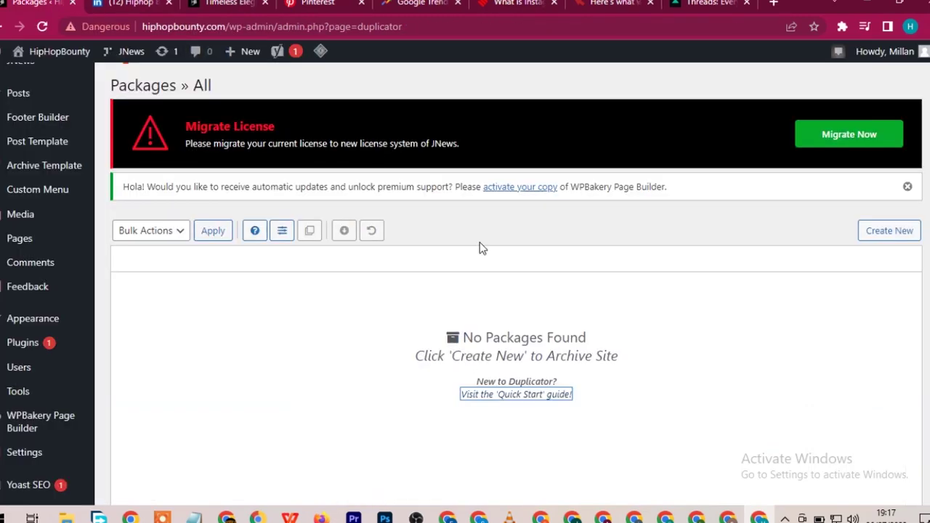
pyautogui.click(890, 226)
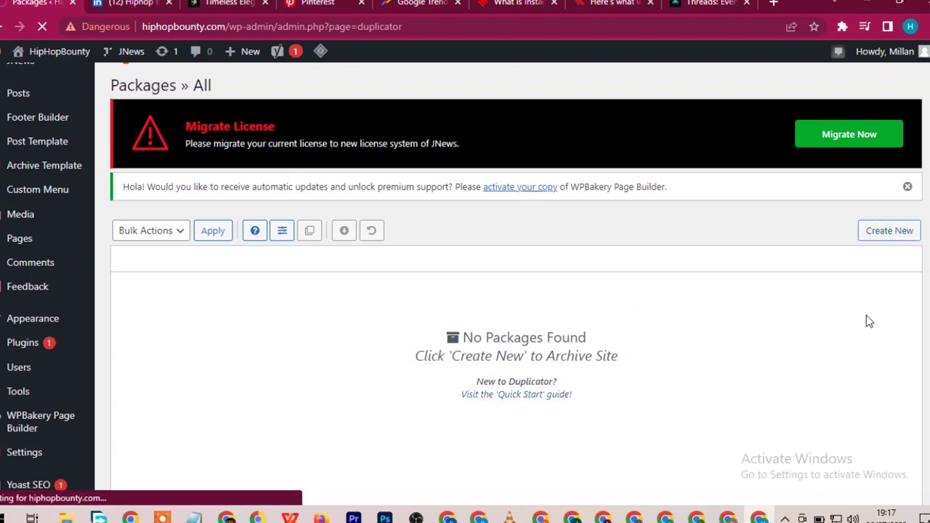
# - Accept the package name 20230706_hiphopbounty and default local storage, and continue
pyautogui.scroll(-3, 436, 217)
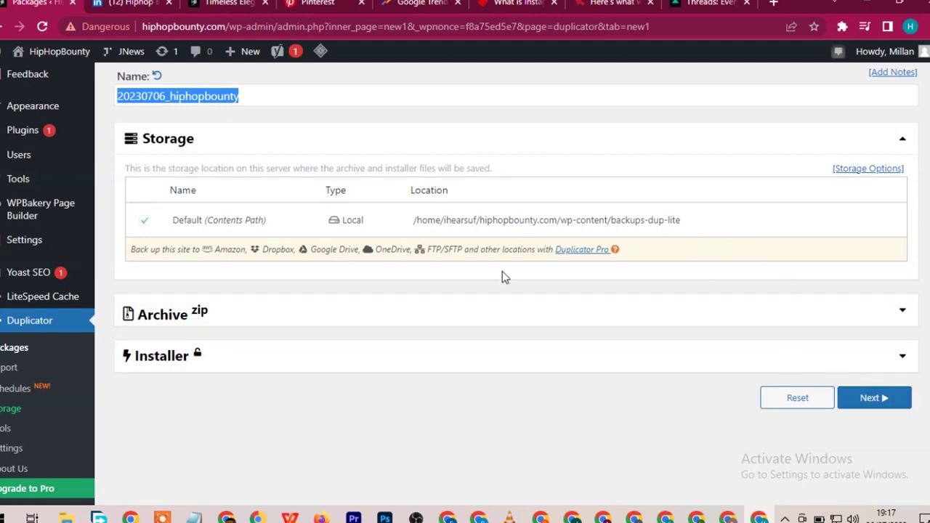
pyautogui.click(881, 401)
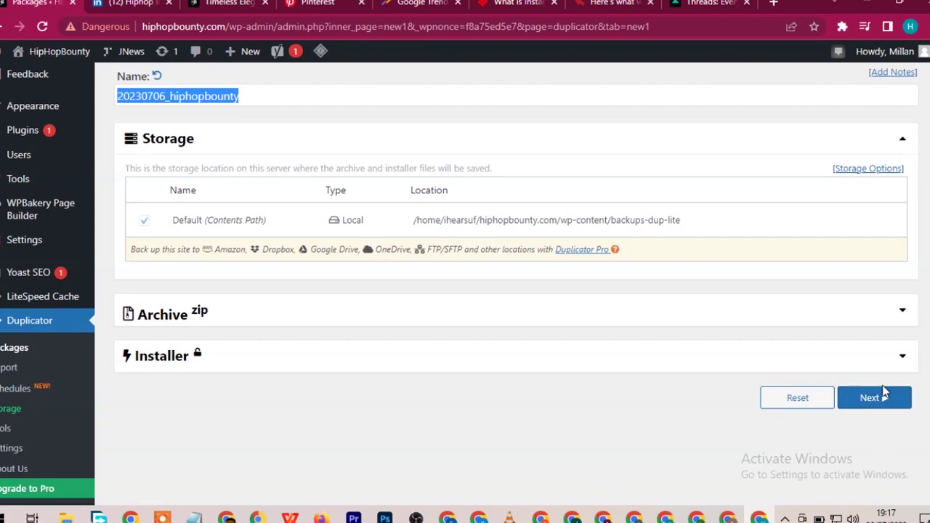